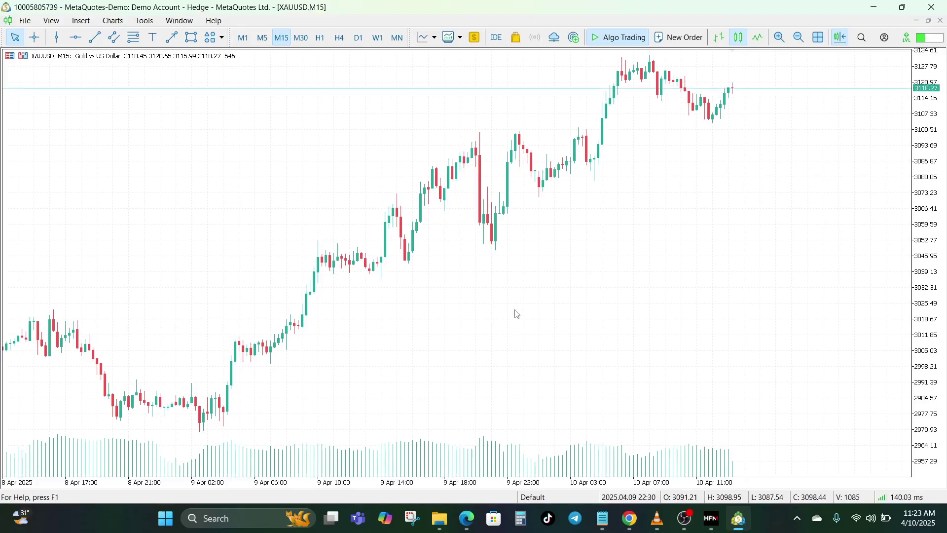
Show the Toolbox and review the recent connection and expert messages in its Journal
{"action": "left_click", "coordinate": [51, 21]}
{"action": "left_click", "coordinate": [103, 182]}
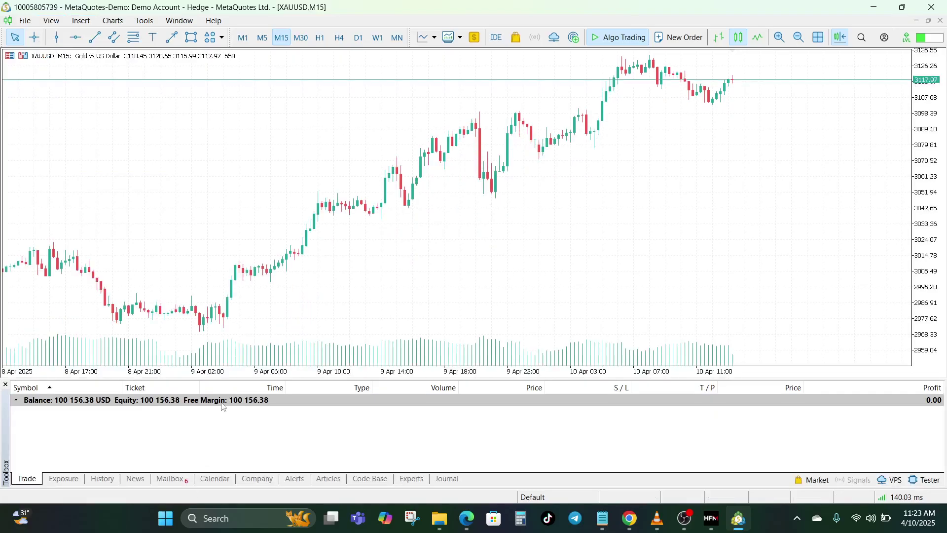
{"action": "left_click", "coordinate": [447, 480]}
{"action": "scroll", "coordinate": [354, 431], "scroll_direction": "up", "scroll_amount": 6}
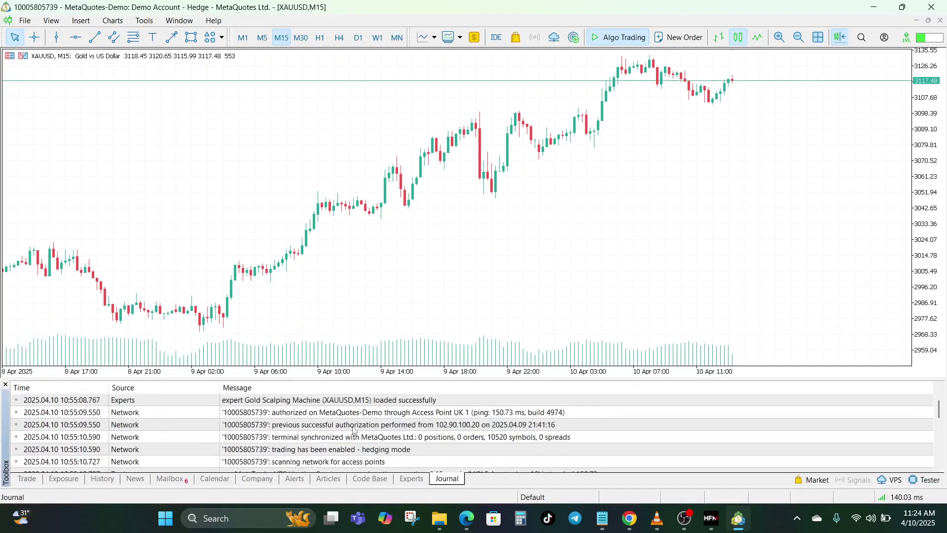
{"action": "scroll", "coordinate": [353, 432], "scroll_direction": "down", "scroll_amount": 2}
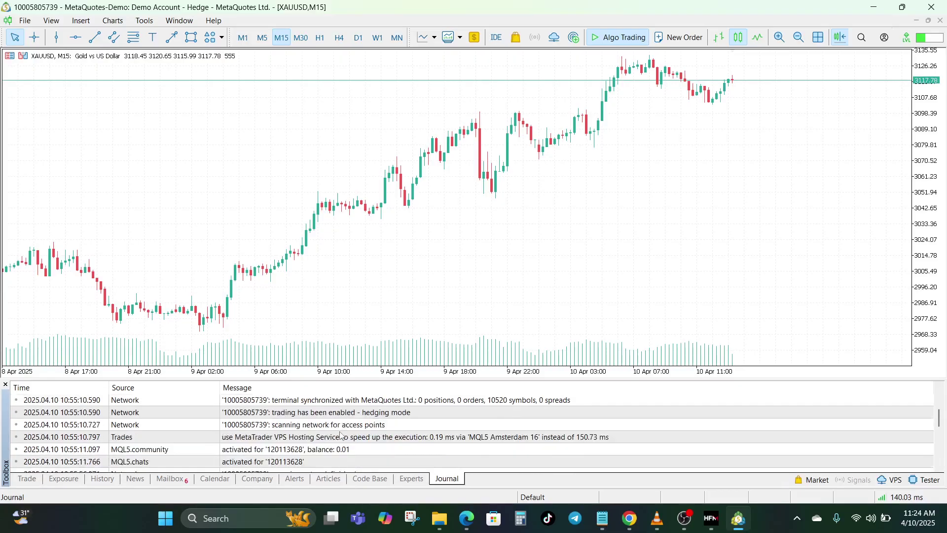
{"action": "scroll", "coordinate": [302, 437], "scroll_direction": "down", "scroll_amount": 1}
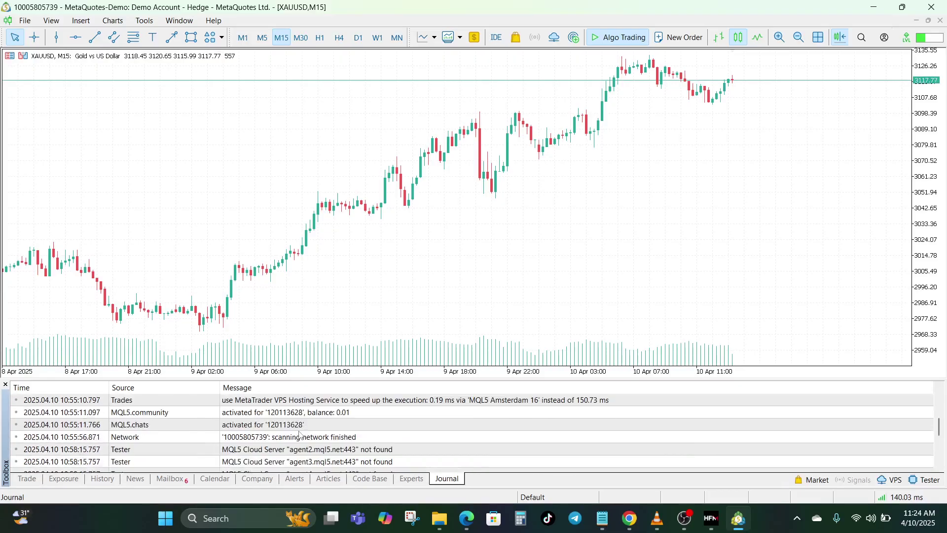
{"action": "scroll", "coordinate": [291, 434], "scroll_direction": "down", "scroll_amount": 4}
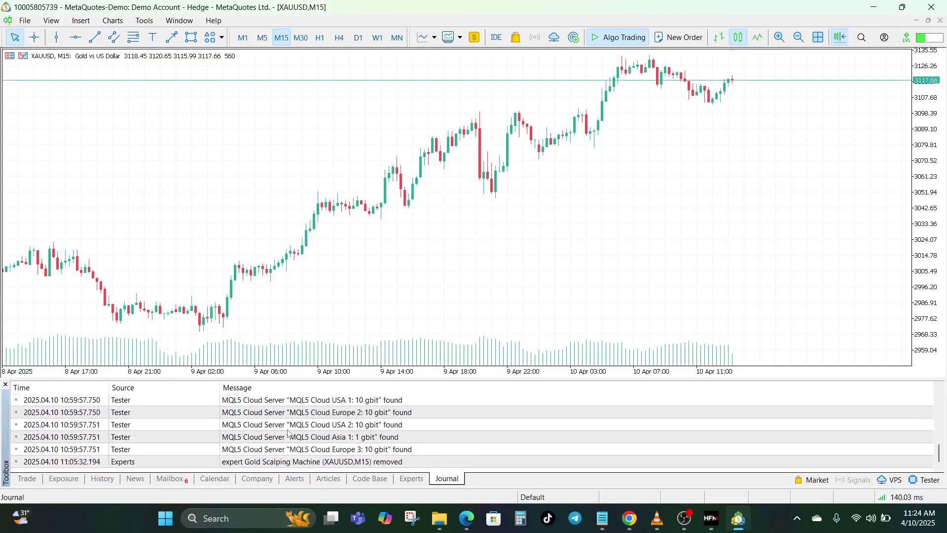
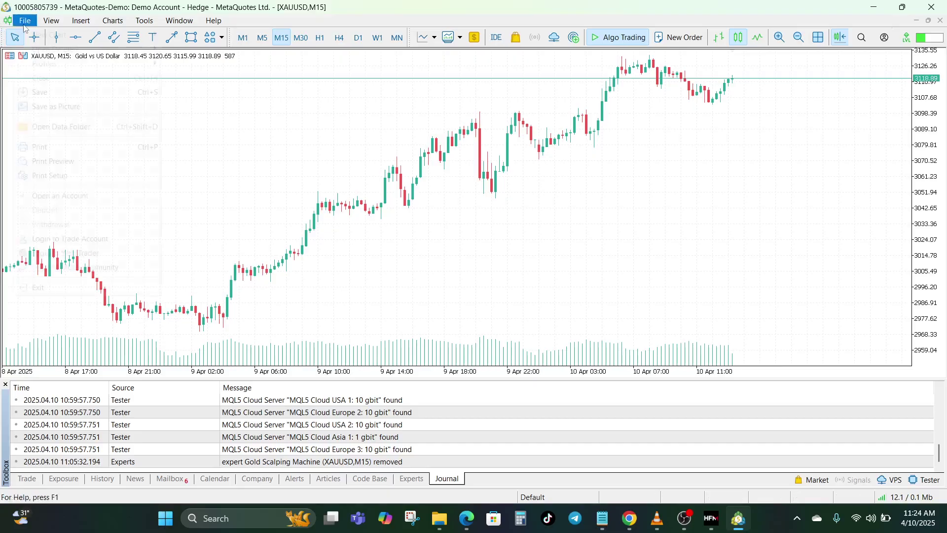
Try to log in to the trade account on MetaQuotes-Demo with the last digit of the login number removed
{"action": "left_click", "coordinate": [94, 237]}
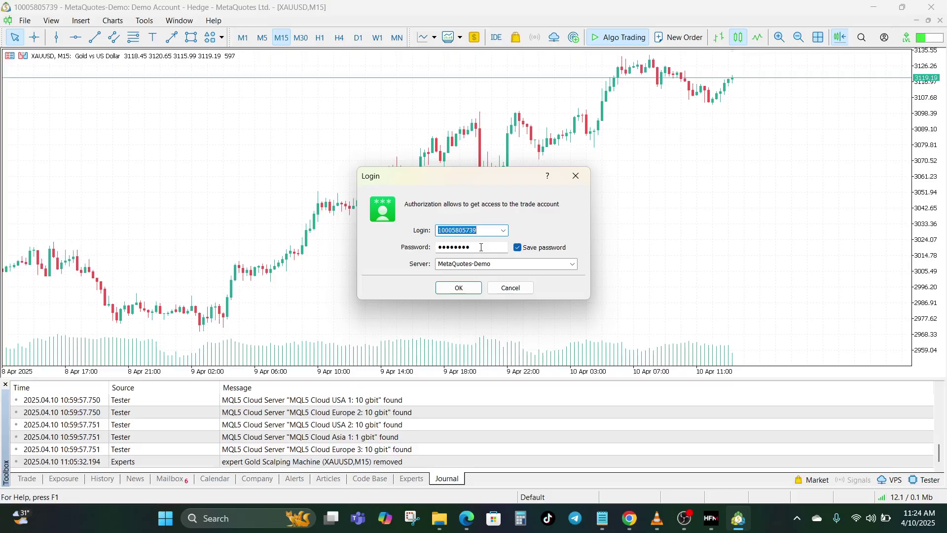
{"action": "left_click", "coordinate": [490, 231]}
{"action": "key", "text": "BackSpace"}
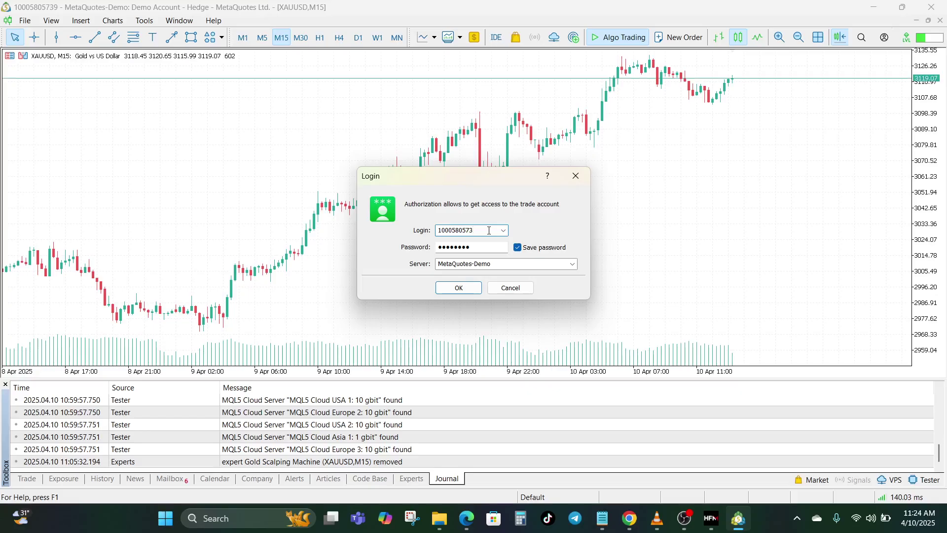
{"action": "left_click", "coordinate": [464, 296]}
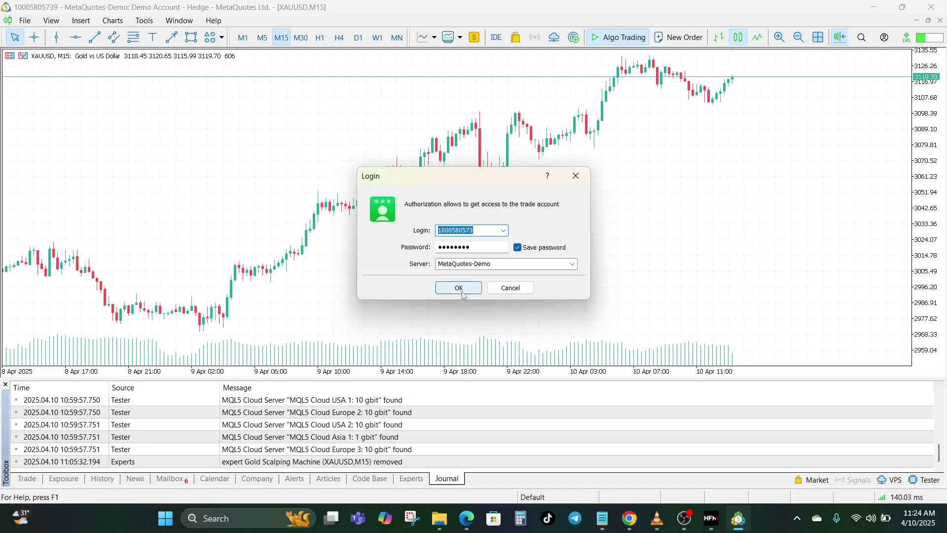
{"action": "left_click", "coordinate": [469, 288]}
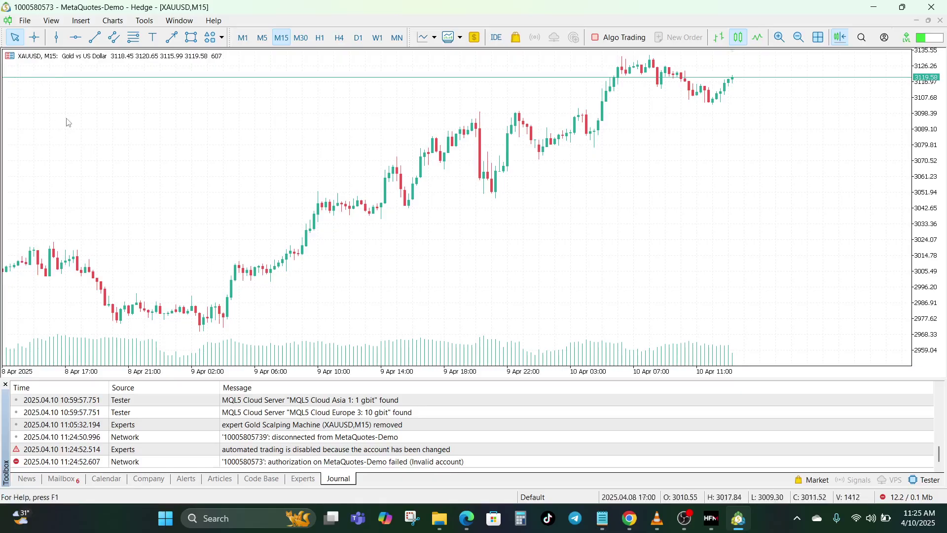
Reopen the trade account login and restore the missing last digit of the login number, keeping the MetaQuotes-Demo server
{"action": "left_click", "coordinate": [25, 21]}
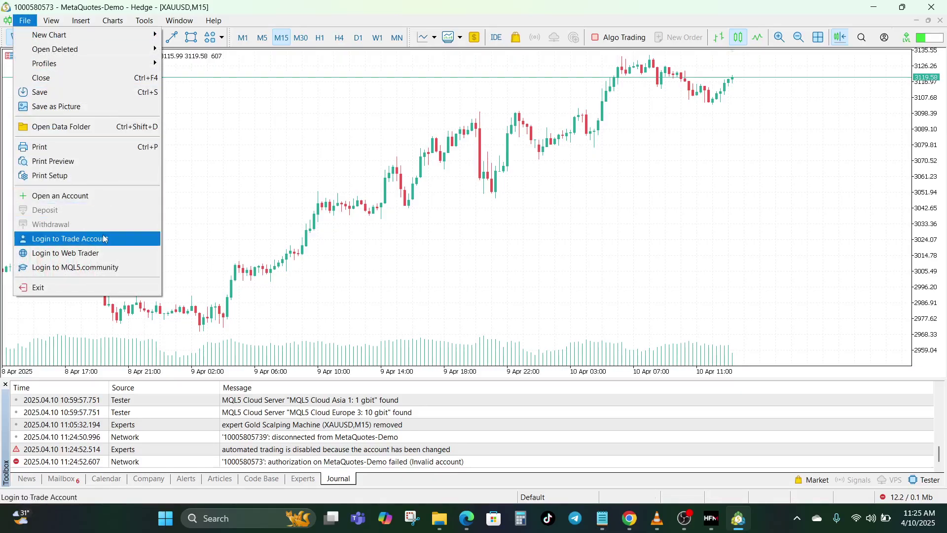
{"action": "left_click", "coordinate": [74, 239]}
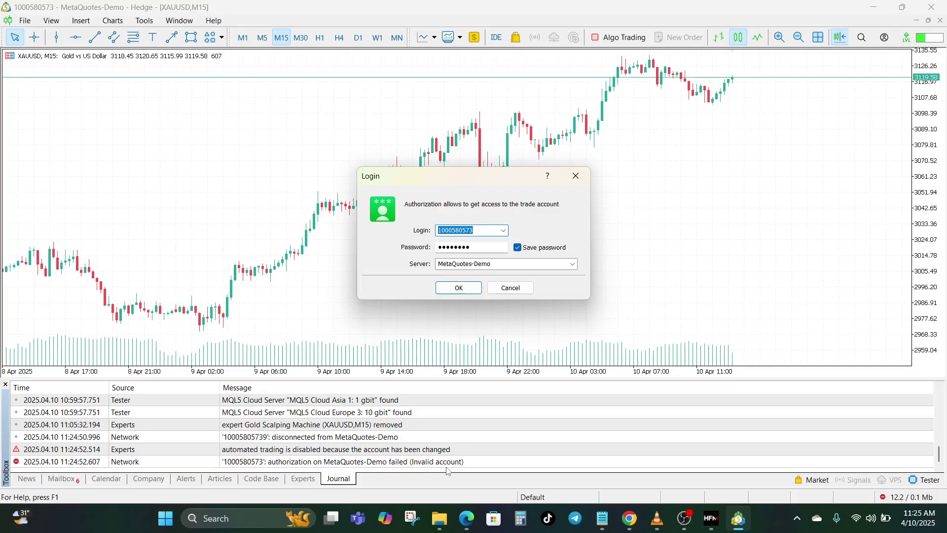
{"action": "key", "text": "End"}
{"action": "key", "text": "ctrl+a"}
{"action": "key", "text": "End"}
{"action": "type", "text": "9"}
{"action": "left_click", "coordinate": [541, 266]}
{"action": "left_click", "coordinate": [531, 265]}
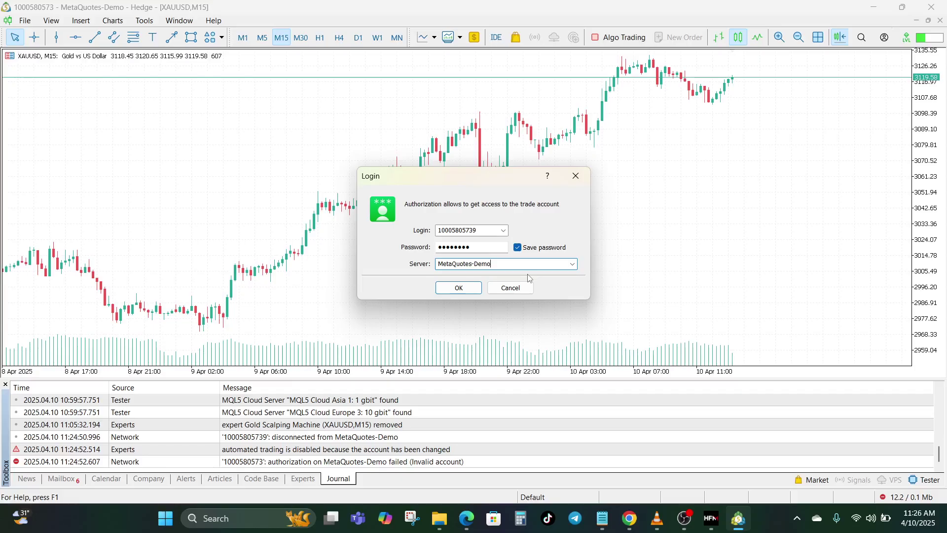
Switch to HFM MetaTrader 4 and examine the list of available servers in its trade account login
{"action": "left_click", "coordinate": [714, 518]}
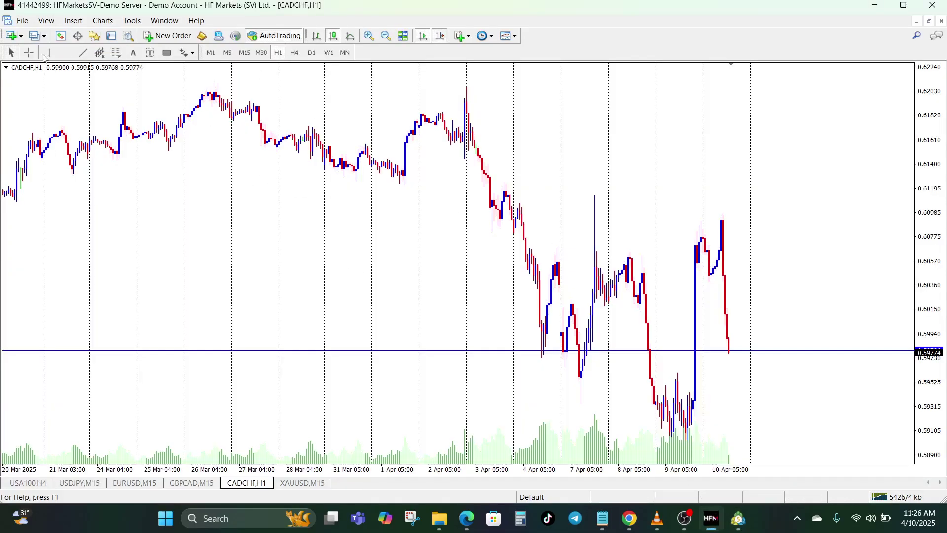
{"action": "left_click", "coordinate": [22, 21]}
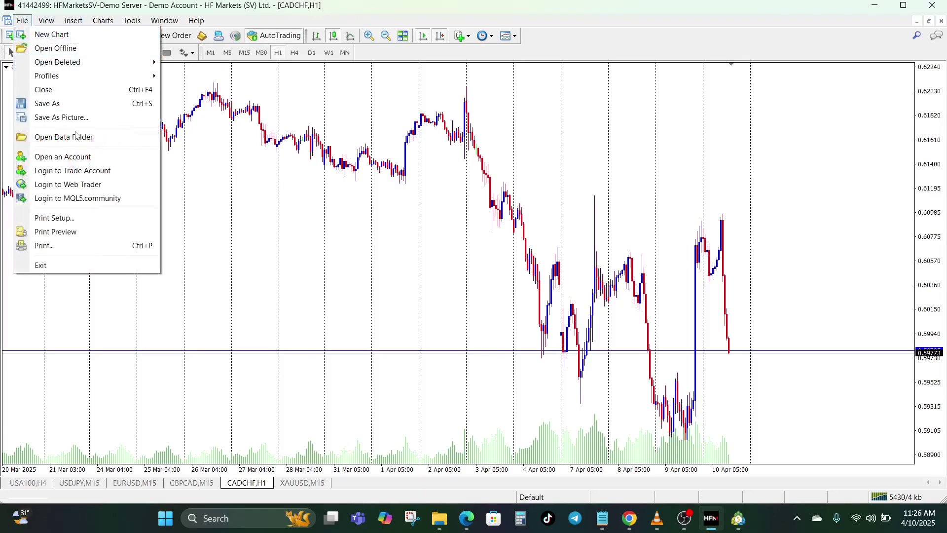
{"action": "left_click", "coordinate": [96, 169]}
{"action": "left_click", "coordinate": [320, 180]}
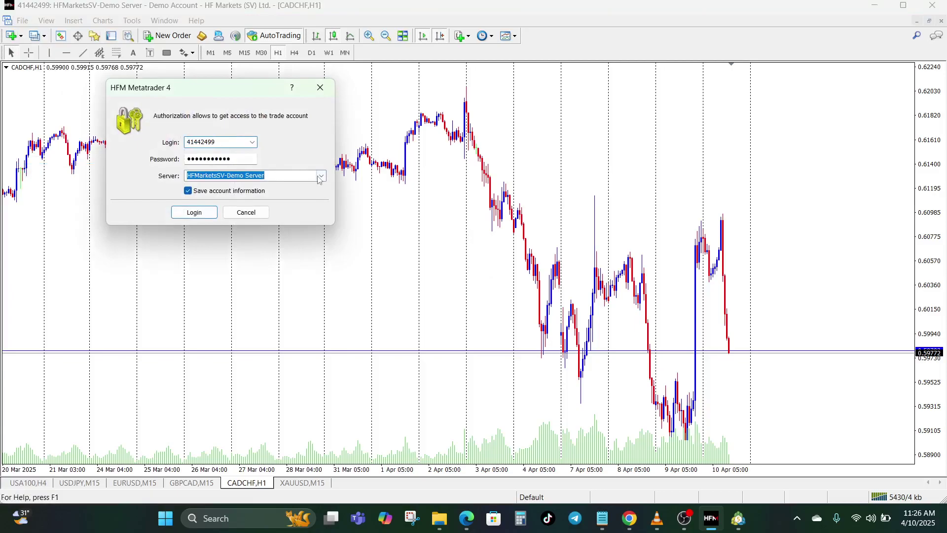
{"action": "left_click", "coordinate": [320, 178]}
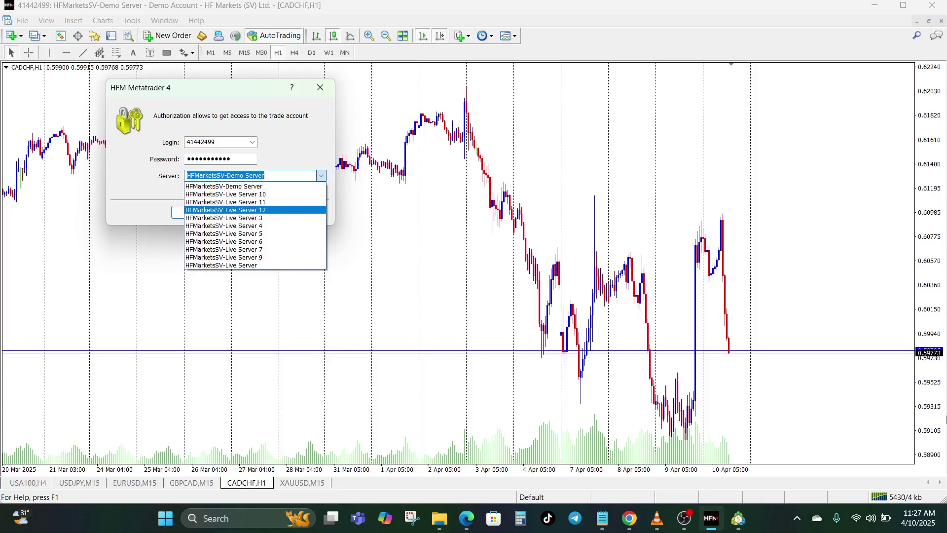
{"action": "key", "text": "Escape"}
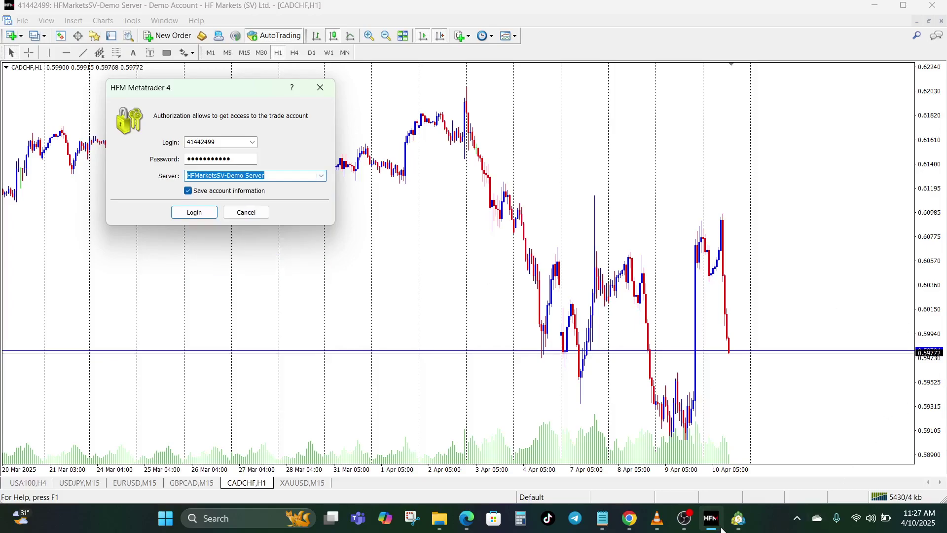
Return to MetaTrader 5 and log in to the MetaQuotes-Demo server with the corrected login number
{"action": "left_click", "coordinate": [739, 518]}
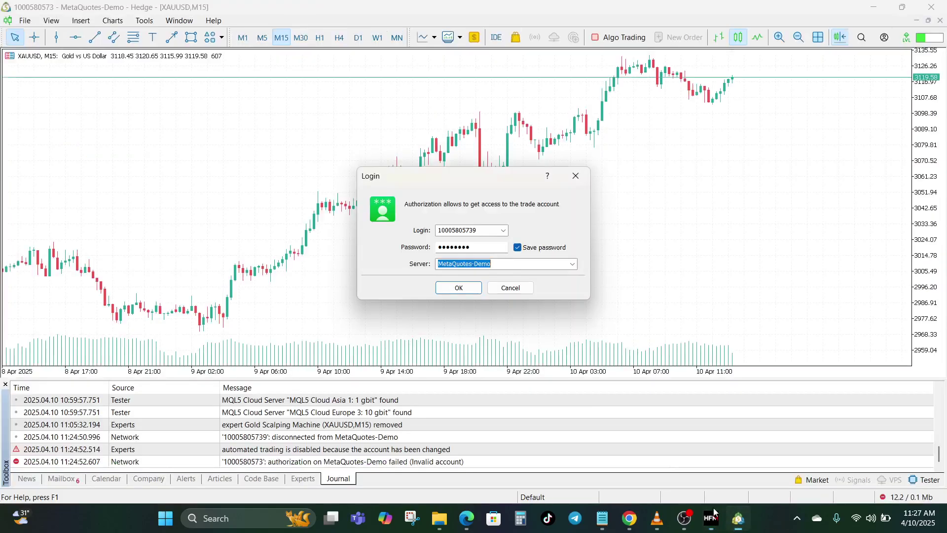
{"action": "left_click", "coordinate": [459, 289]}
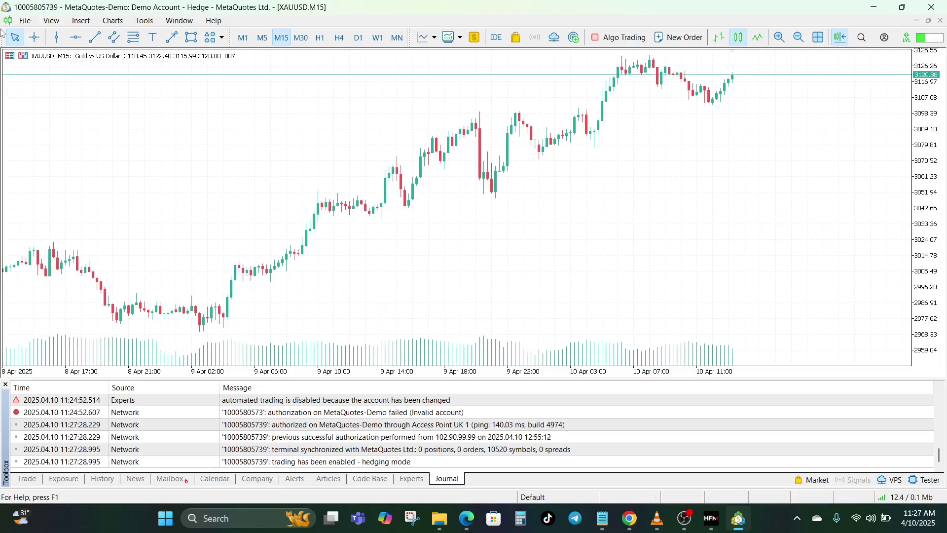
{"action": "left_click", "coordinate": [23, 25]}
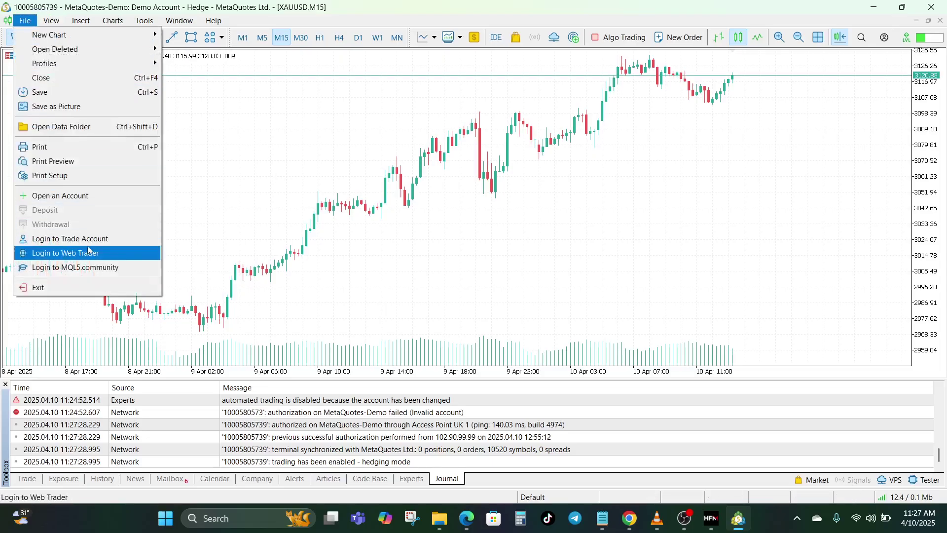
{"action": "left_click", "coordinate": [105, 194]}
{"action": "left_click", "coordinate": [742, 7]}
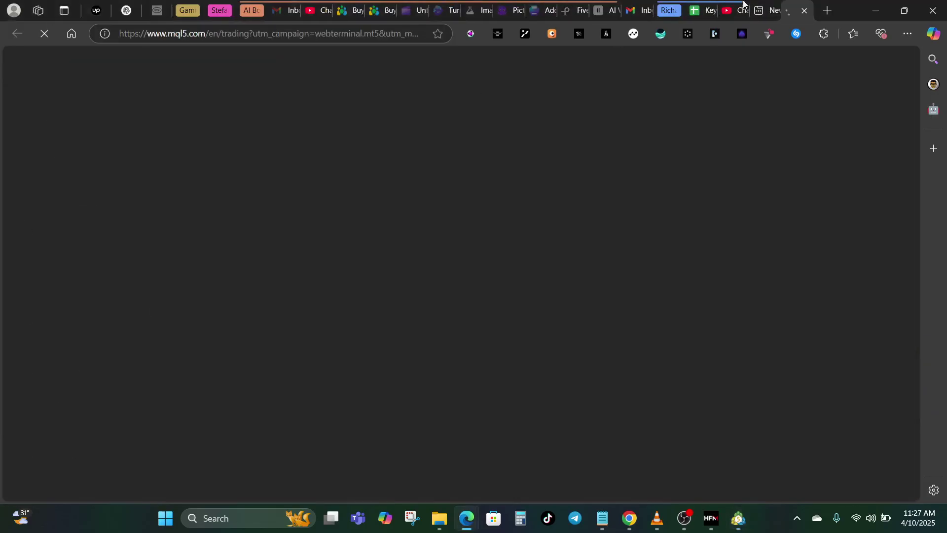
{"action": "left_click", "coordinate": [740, 518]}
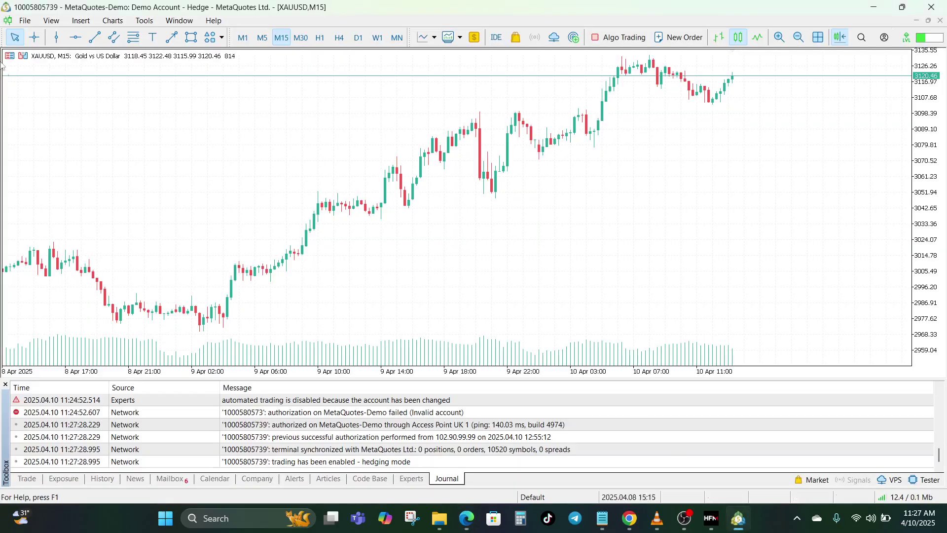
Open the trade account login, paste the account password into the password field, and cancel without logging in
{"action": "left_click", "coordinate": [24, 20]}
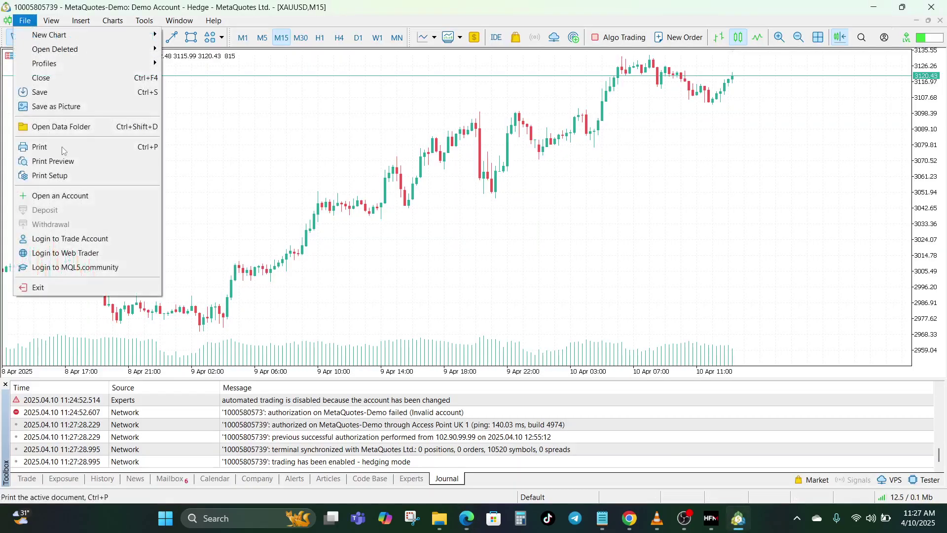
{"action": "left_click", "coordinate": [74, 239]}
{"action": "left_click", "coordinate": [482, 246]}
{"action": "key", "text": "ctrl+v"}
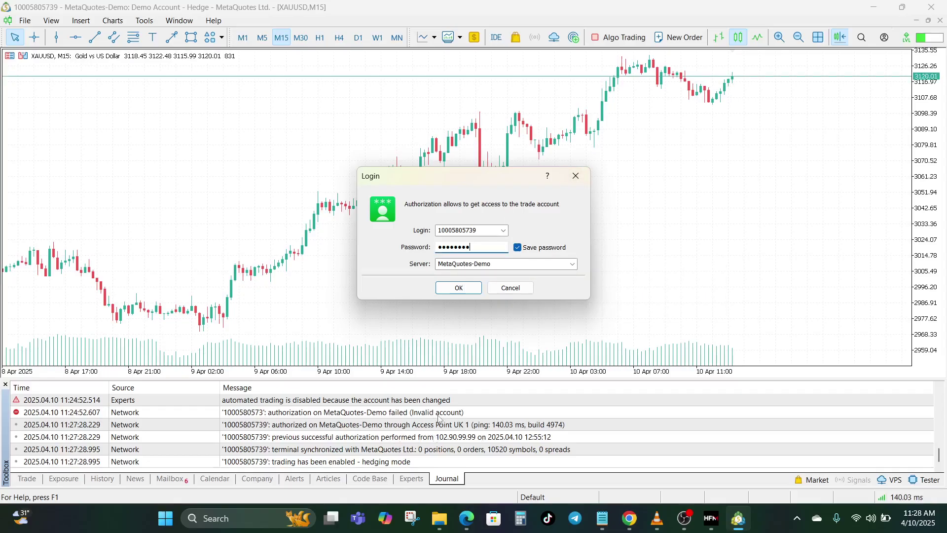
{"action": "left_click", "coordinate": [414, 305]}
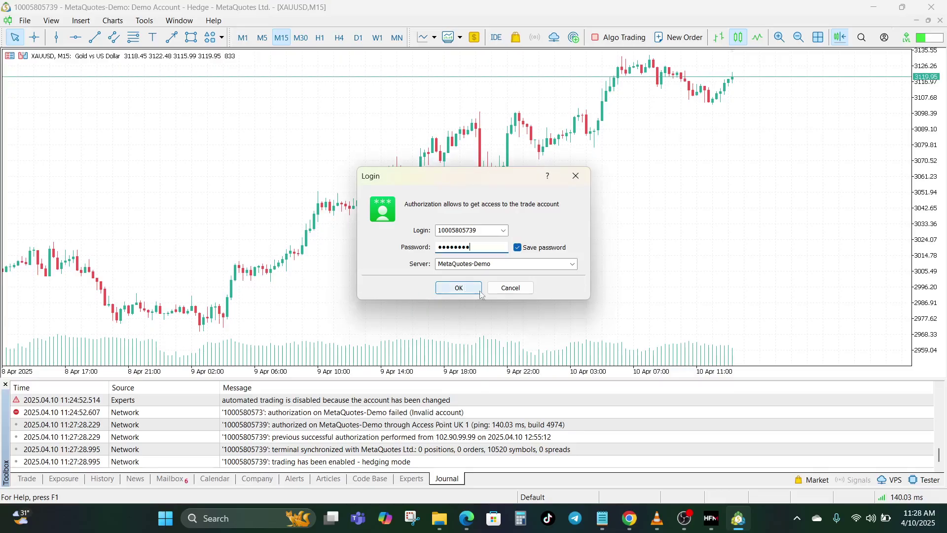
{"action": "left_click", "coordinate": [499, 294]}
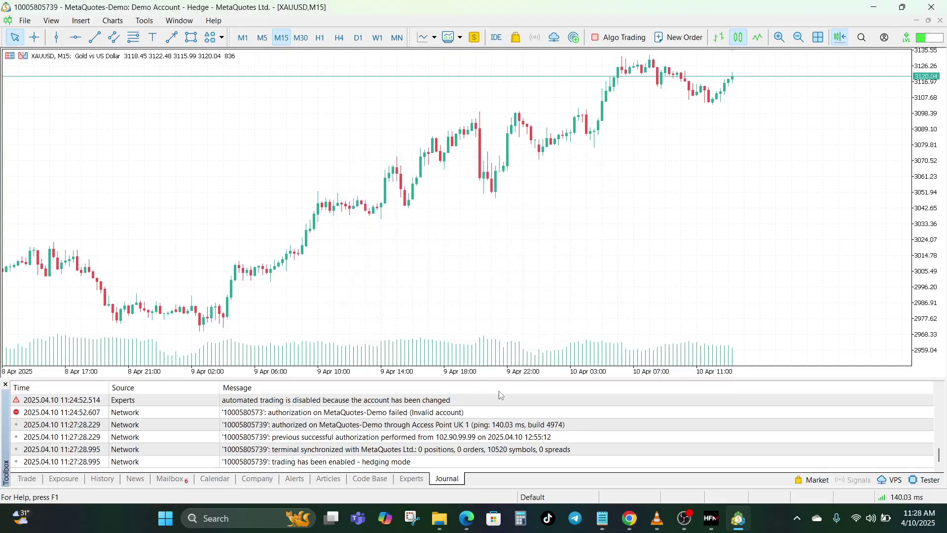
Select the failed authorization entry in the Journal and review the login, password and server fields of the trade account login
{"action": "left_click", "coordinate": [493, 412]}
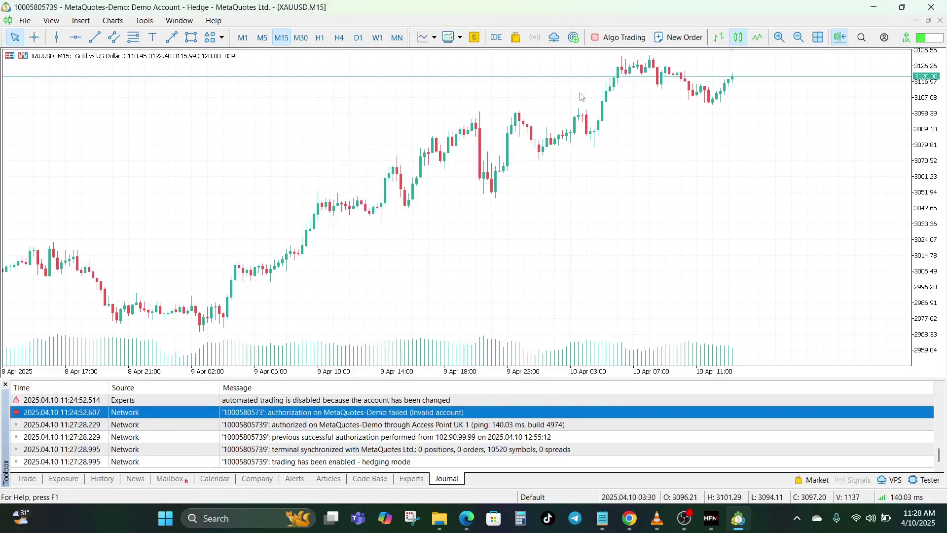
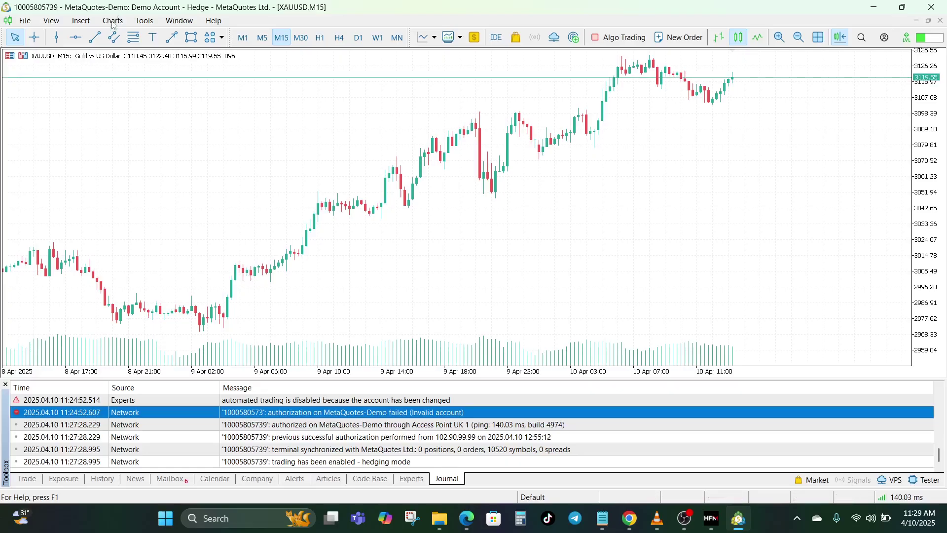
{"action": "left_click", "coordinate": [24, 21]}
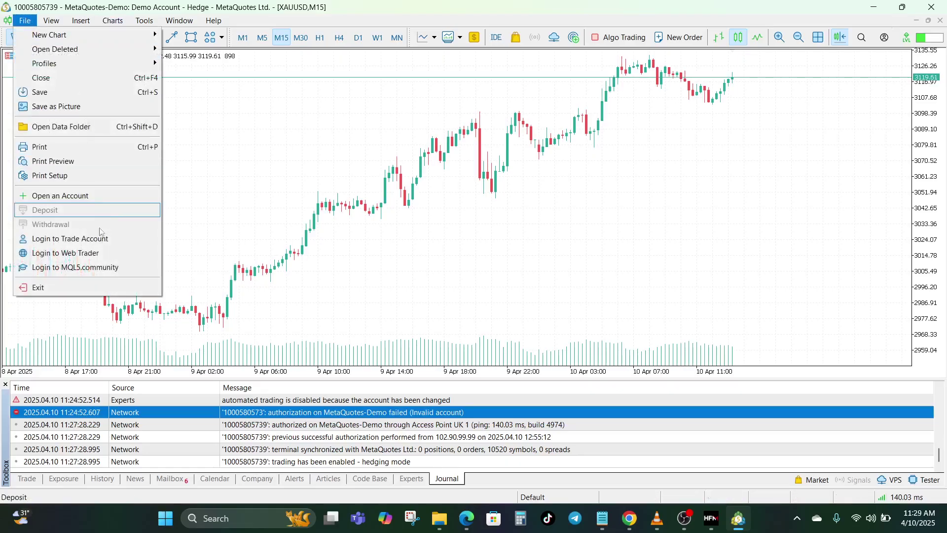
{"action": "left_click", "coordinate": [102, 243]}
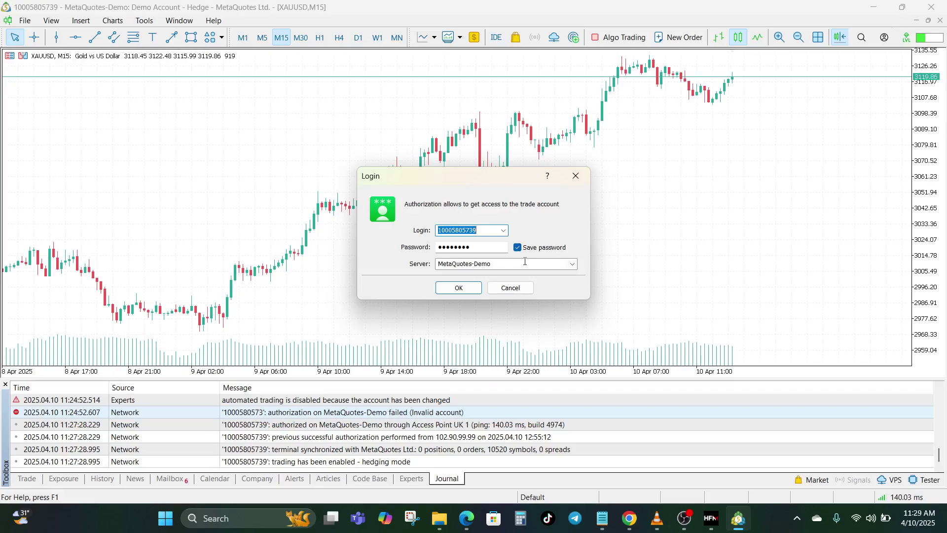
{"action": "left_click", "coordinate": [576, 176]}
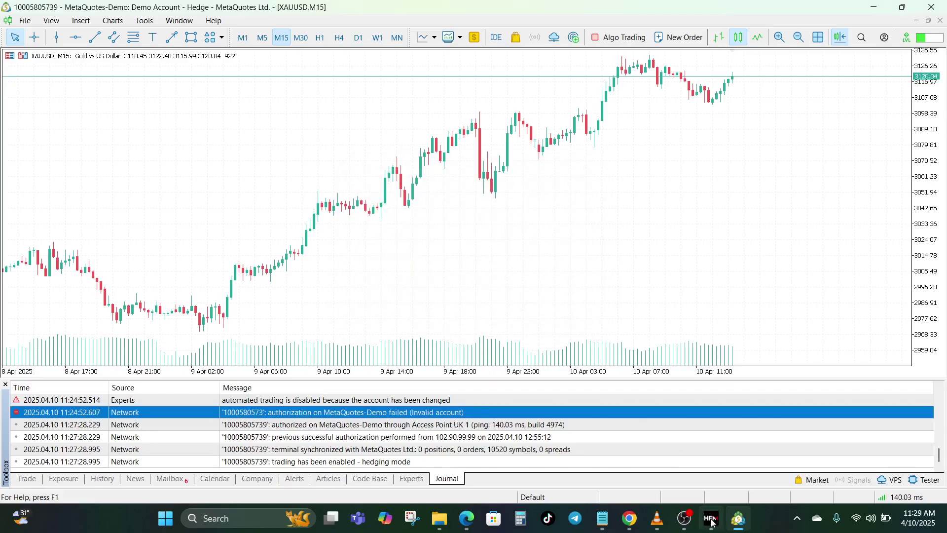
Switch to HFM MetaTrader 4 and check the server choices in its open login dialog
{"action": "mouse_move", "coordinate": [714, 523]}
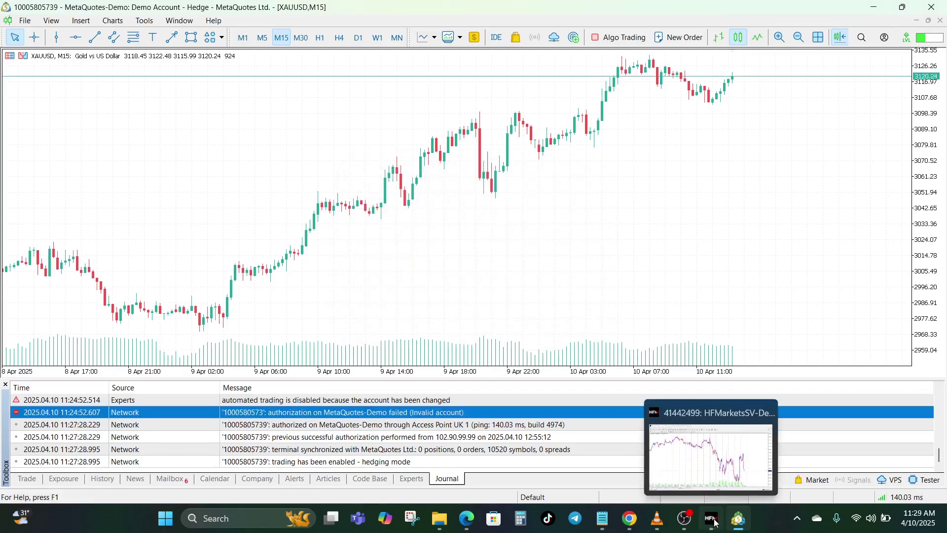
{"action": "left_click", "coordinate": [717, 524]}
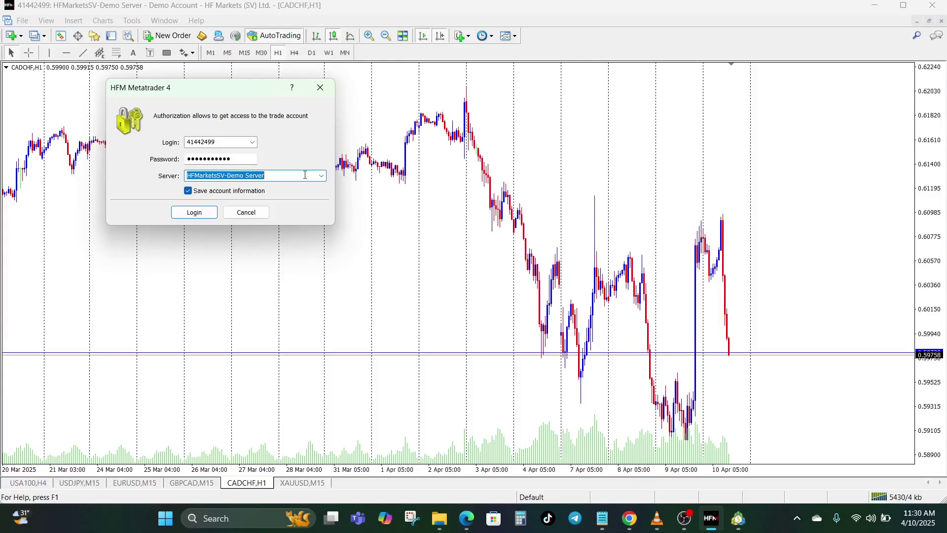
{"action": "left_click", "coordinate": [320, 177]}
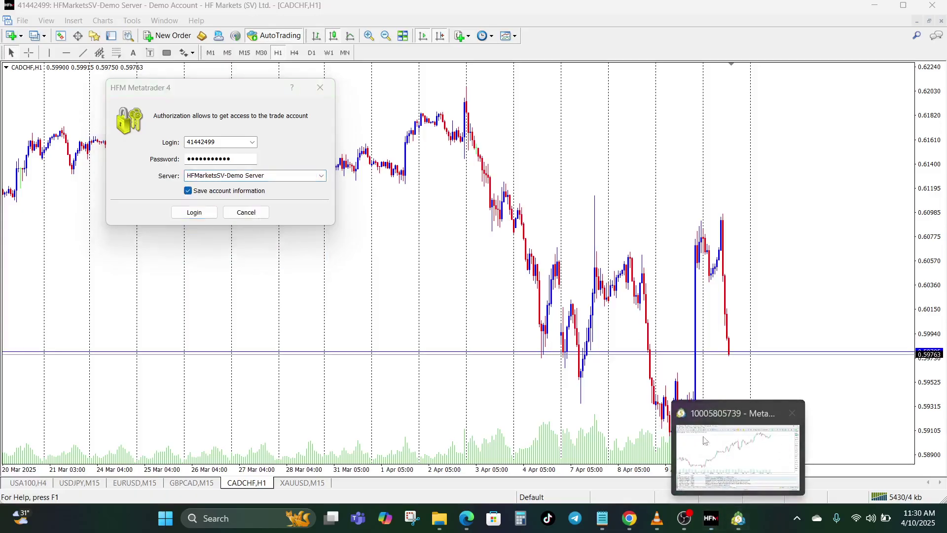
Switch back to MetaTrader 5, check the server choices in the trade account login, and close it without logging in
{"action": "left_click", "coordinate": [738, 531]}
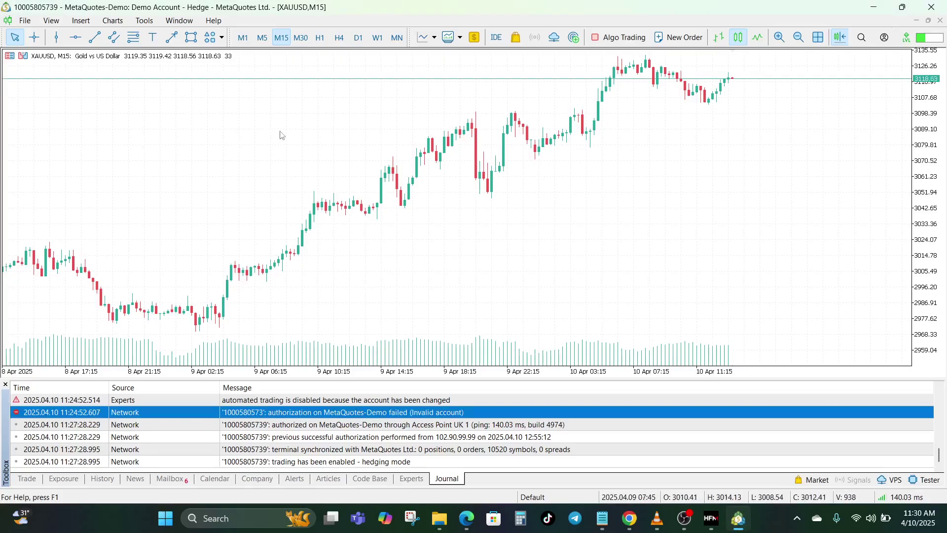
{"action": "left_click", "coordinate": [25, 21]}
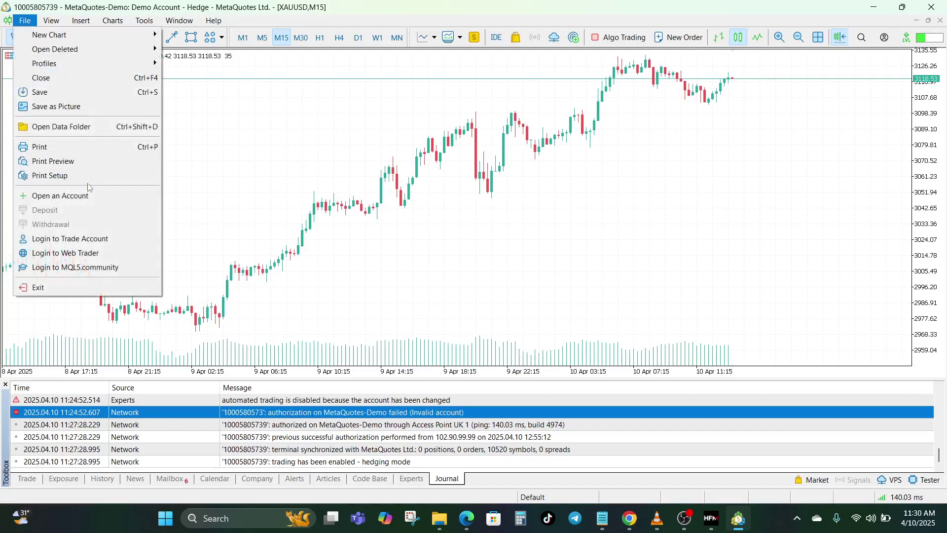
{"action": "left_click", "coordinate": [89, 239]}
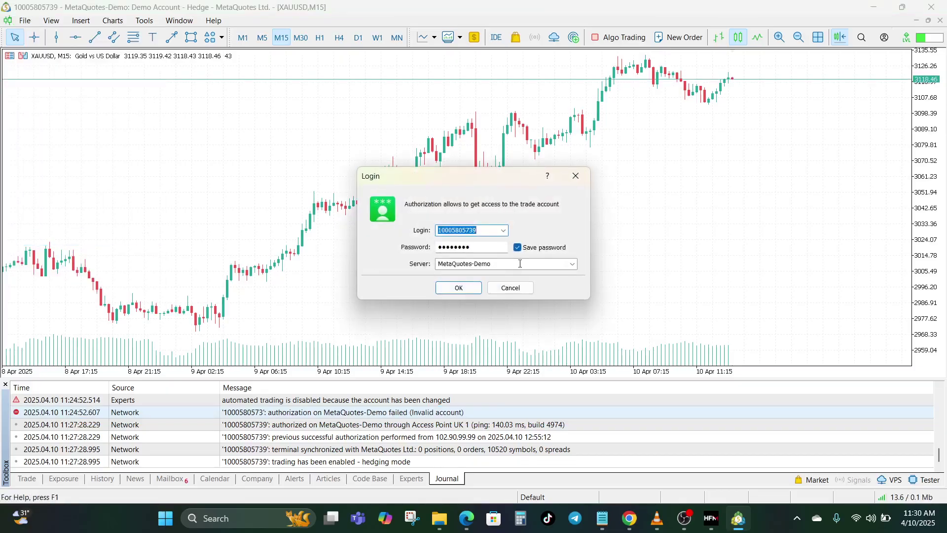
{"action": "double_click", "coordinate": [520, 264]}
{"action": "left_click", "coordinate": [572, 264]}
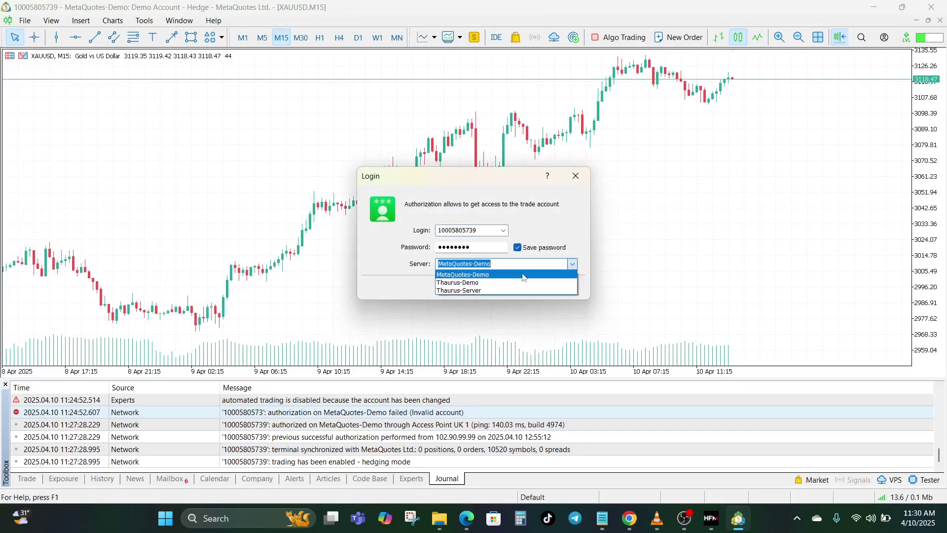
{"action": "left_click", "coordinate": [498, 265]}
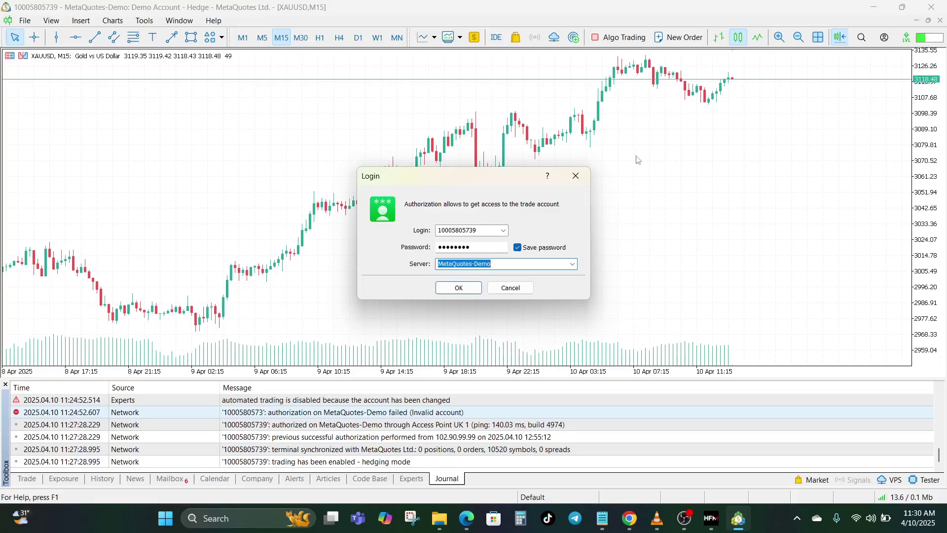
{"action": "left_click", "coordinate": [576, 176]}
Start opening an account and search the list of companies for HFM
{"action": "left_click", "coordinate": [24, 21]}
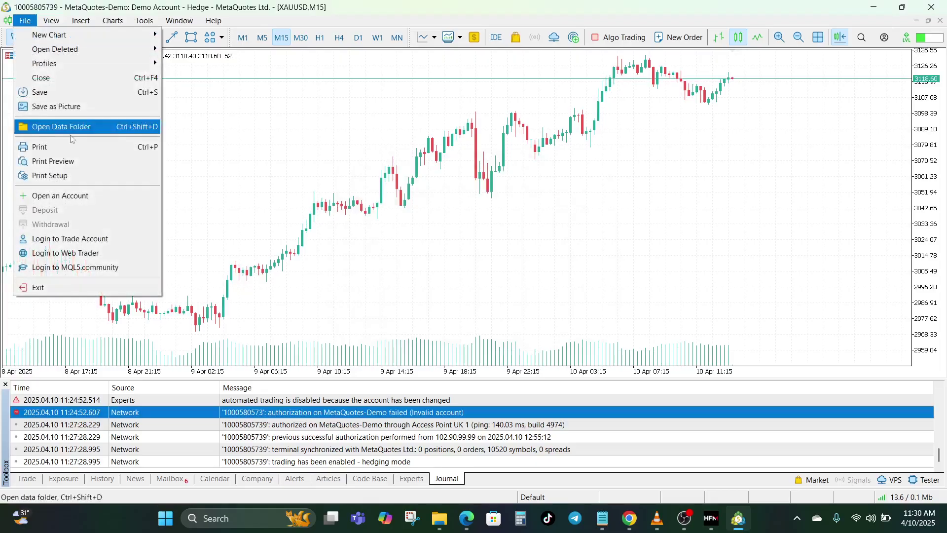
{"action": "left_click", "coordinate": [55, 194]}
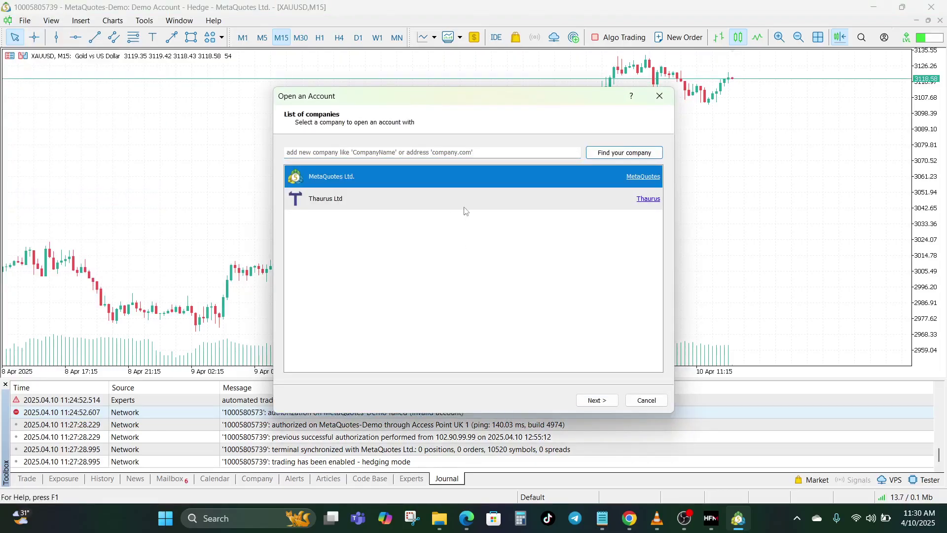
{"action": "left_click", "coordinate": [410, 149]}
{"action": "type", "text": "HFM"}
{"action": "left_click", "coordinate": [612, 157]}
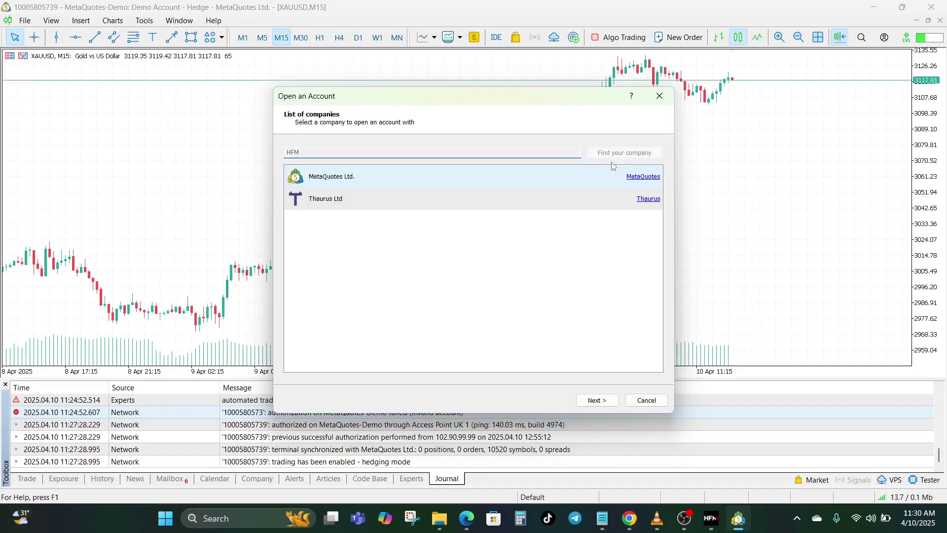
{"action": "left_click", "coordinate": [550, 177]}
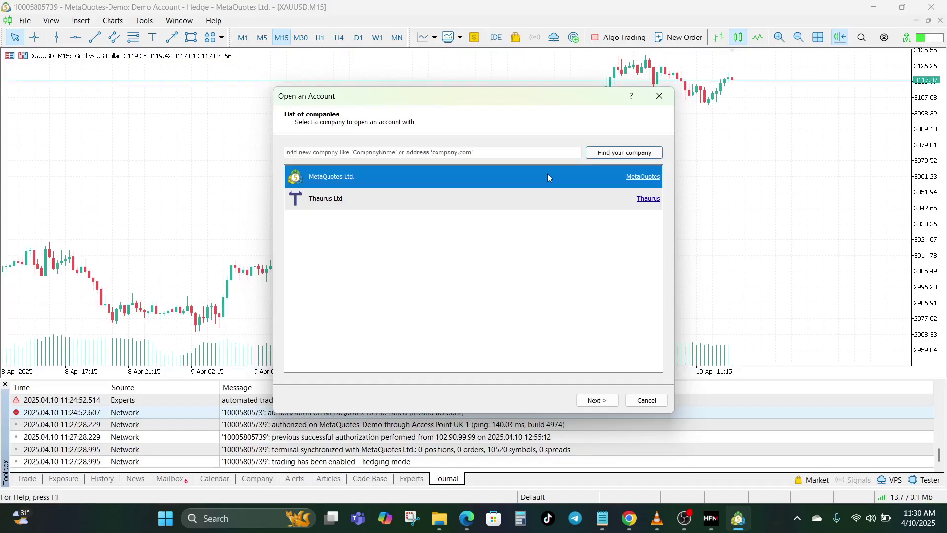
Search the list of companies for hotforex
{"action": "left_click", "coordinate": [486, 152]}
{"action": "type", "text": "hotfore"}
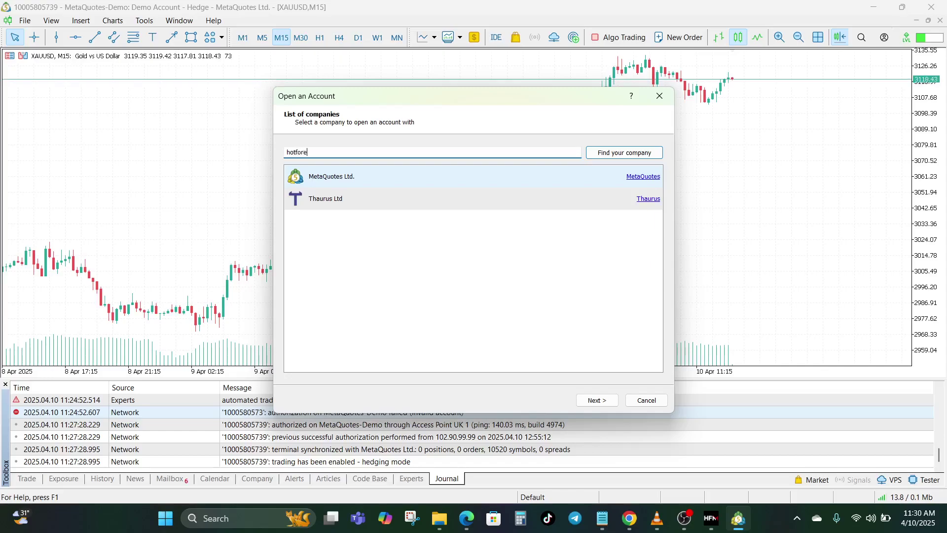
{"action": "type", "text": "x"}
{"action": "left_click", "coordinate": [624, 153]}
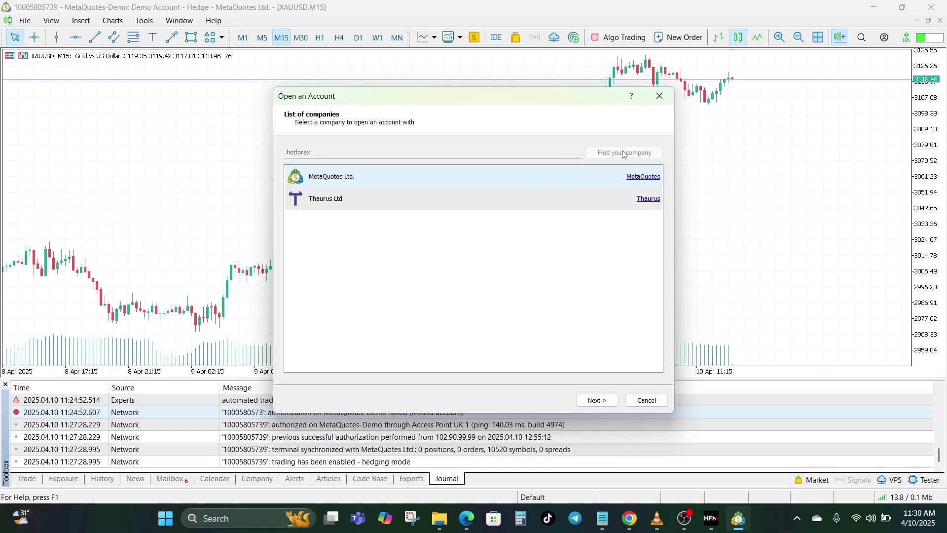
Add the matching brokers to the list of companies by searching for octa
{"action": "left_click", "coordinate": [431, 153]}
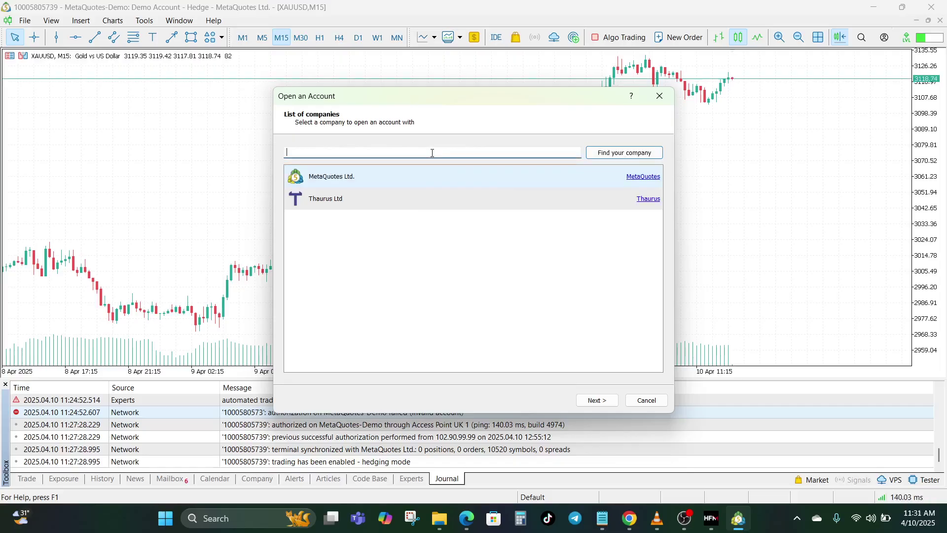
{"action": "type", "text": "octa"}
{"action": "left_click", "coordinate": [601, 154]}
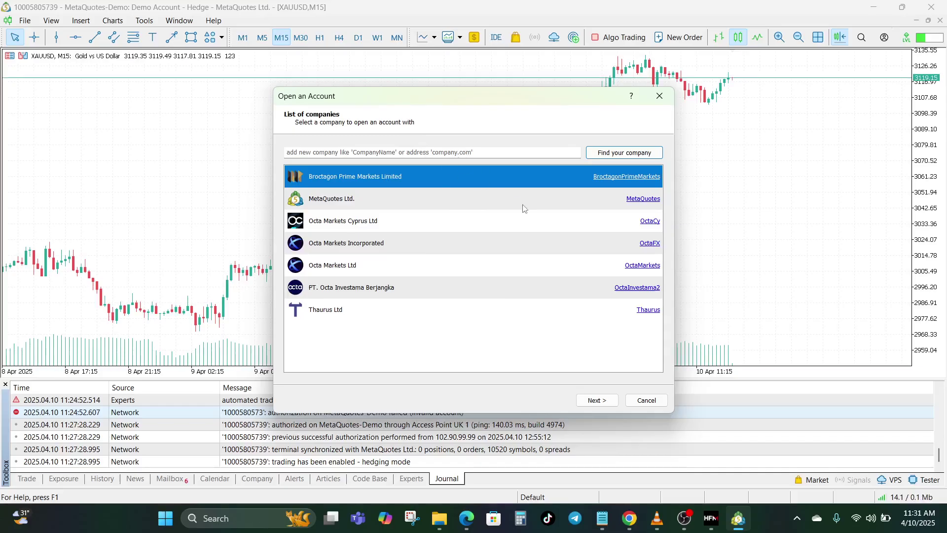
Choose Octa Markets Cyprus Ltd, check the servers for connecting with an existing trade account, and close the wizard unfinished
{"action": "left_click", "coordinate": [393, 222]}
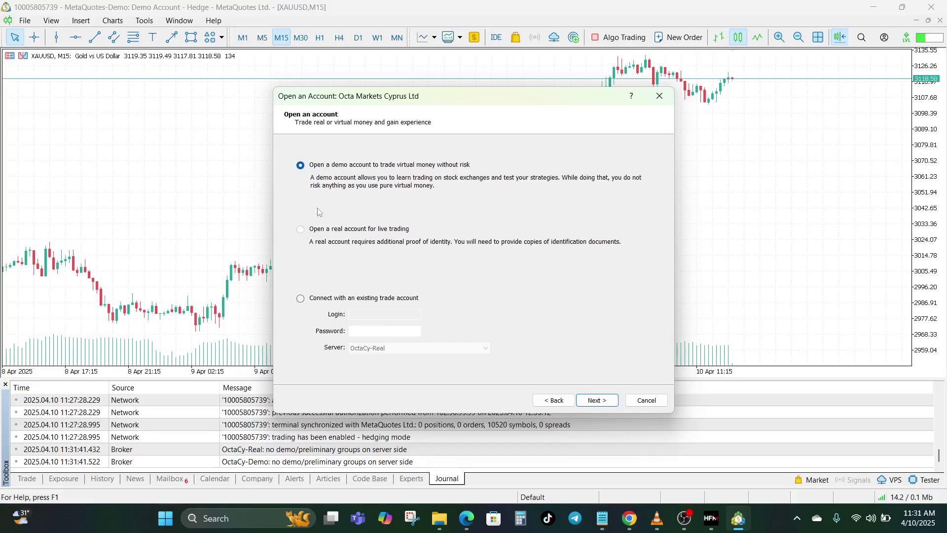
{"action": "left_click", "coordinate": [302, 299]}
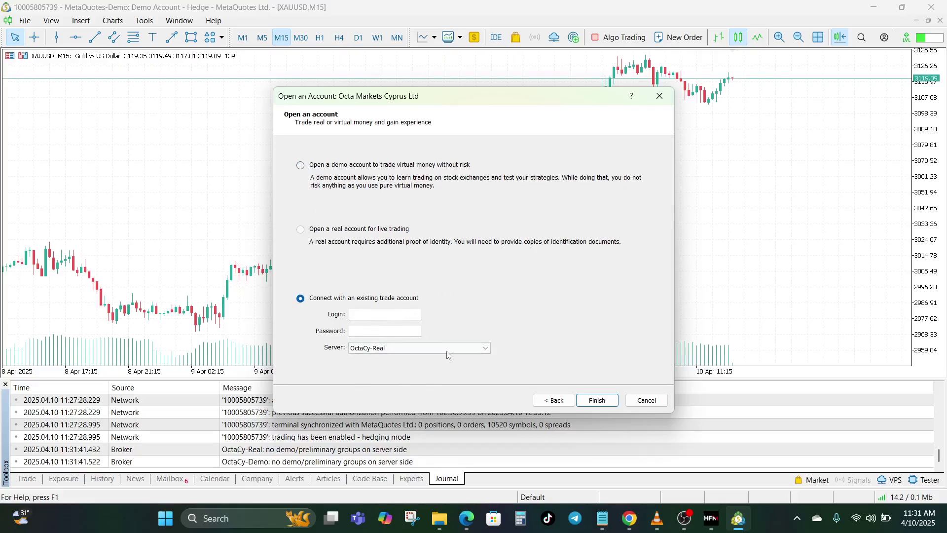
{"action": "left_click", "coordinate": [428, 349]}
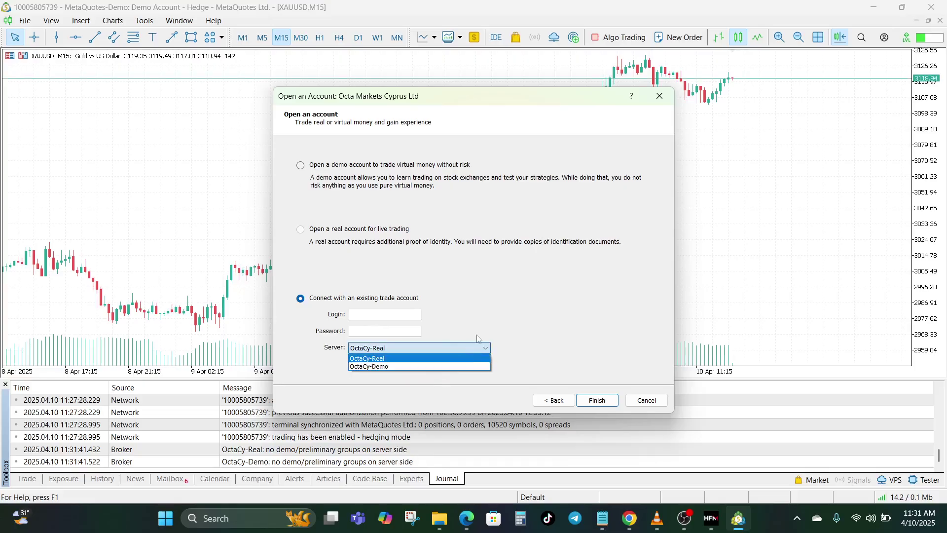
{"action": "left_click", "coordinate": [439, 358]}
{"action": "left_click", "coordinate": [662, 95]}
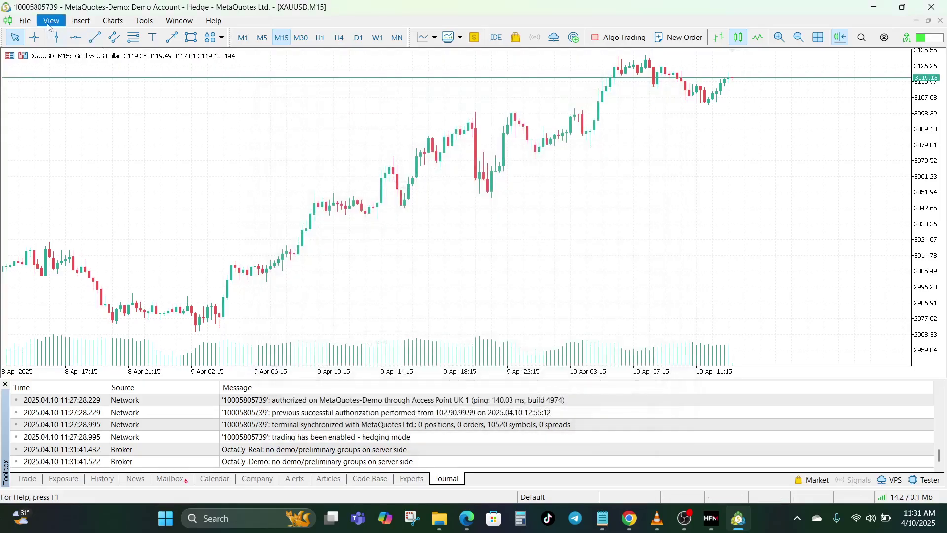
Reopen the account opening wizard to review the list of companies, and close it without choosing one
{"action": "left_click", "coordinate": [24, 20]}
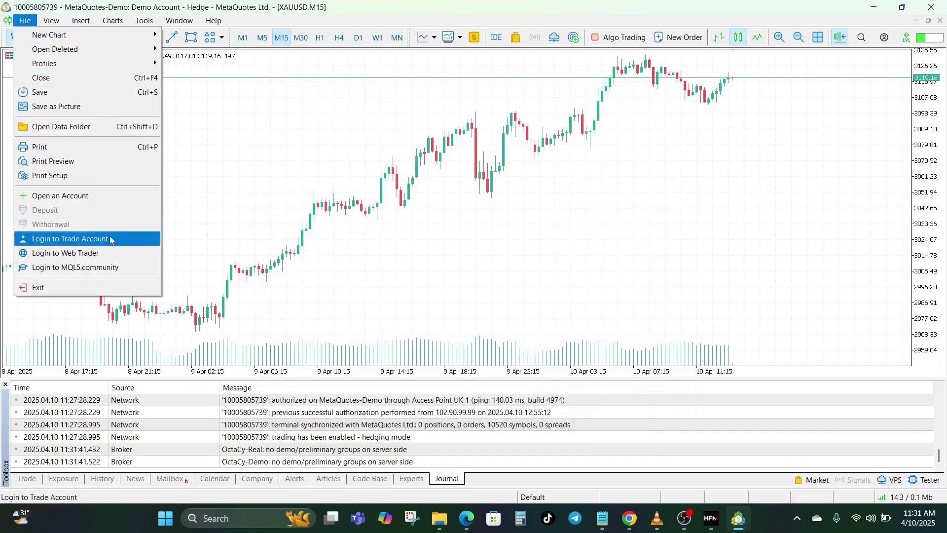
{"action": "left_click", "coordinate": [77, 196]}
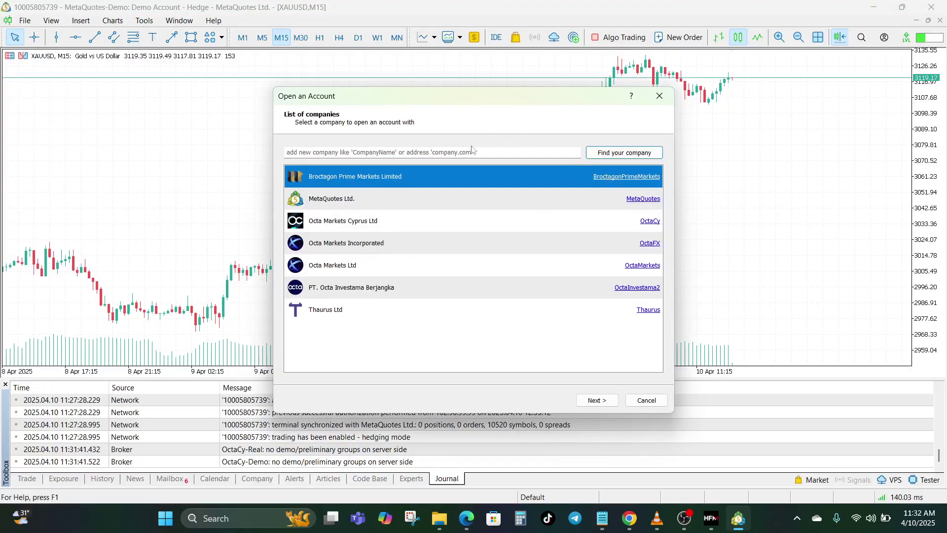
{"action": "left_click", "coordinate": [659, 96]}
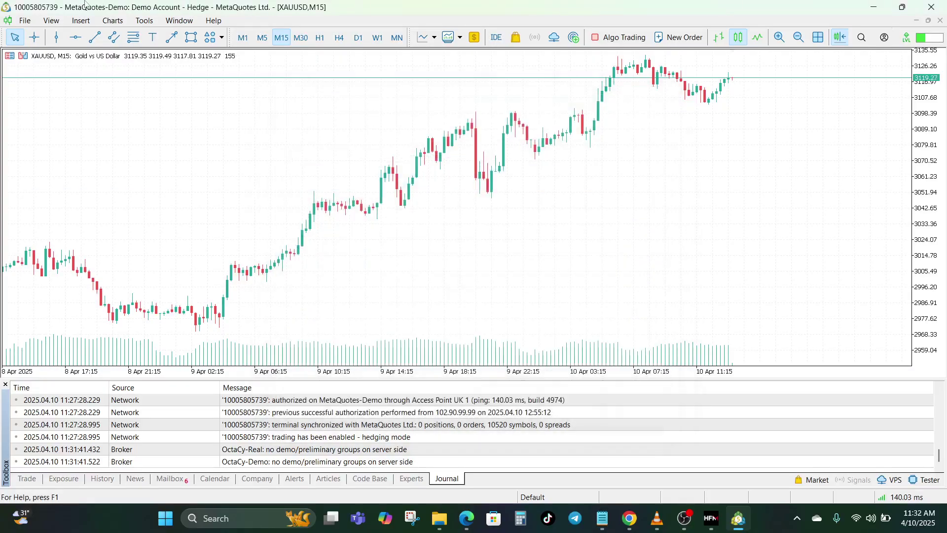
Examine the expanded server choices in the trade account login and close it without logging in
{"action": "left_click", "coordinate": [25, 21]}
{"action": "left_click", "coordinate": [77, 237]}
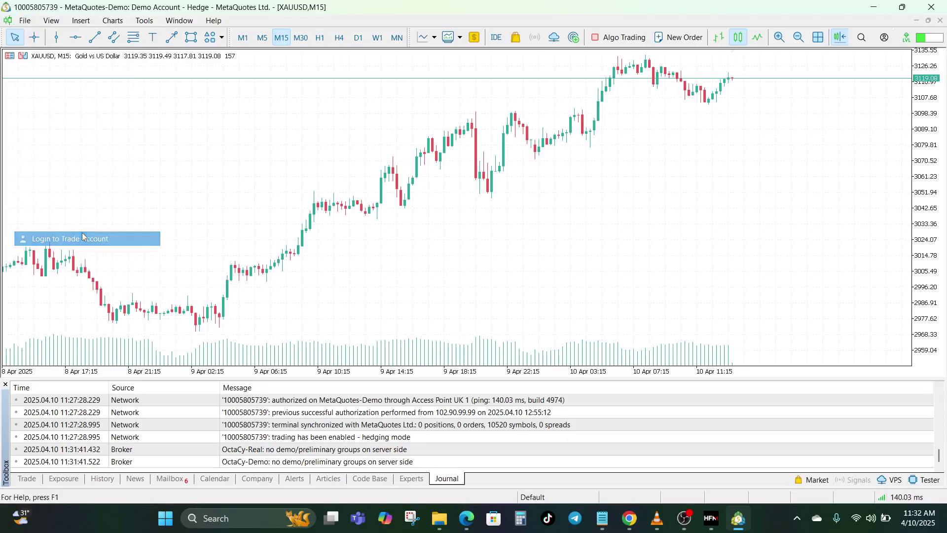
{"action": "left_click", "coordinate": [572, 265]}
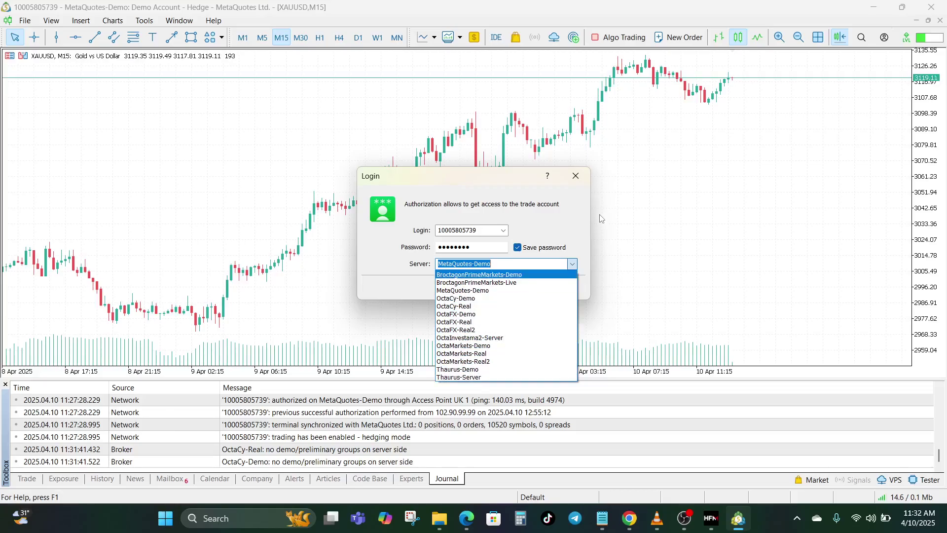
{"action": "left_click", "coordinate": [581, 176]}
{"action": "left_click", "coordinate": [581, 176]}
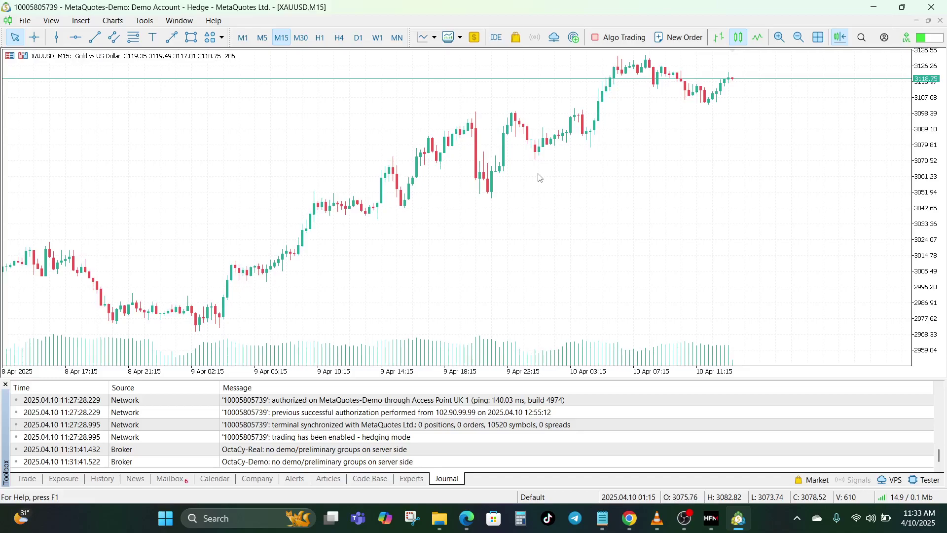
Reopen the trade account login, review its fields and Save password option, and close it without logging in
{"action": "left_click", "coordinate": [25, 21]}
{"action": "left_click", "coordinate": [70, 239]}
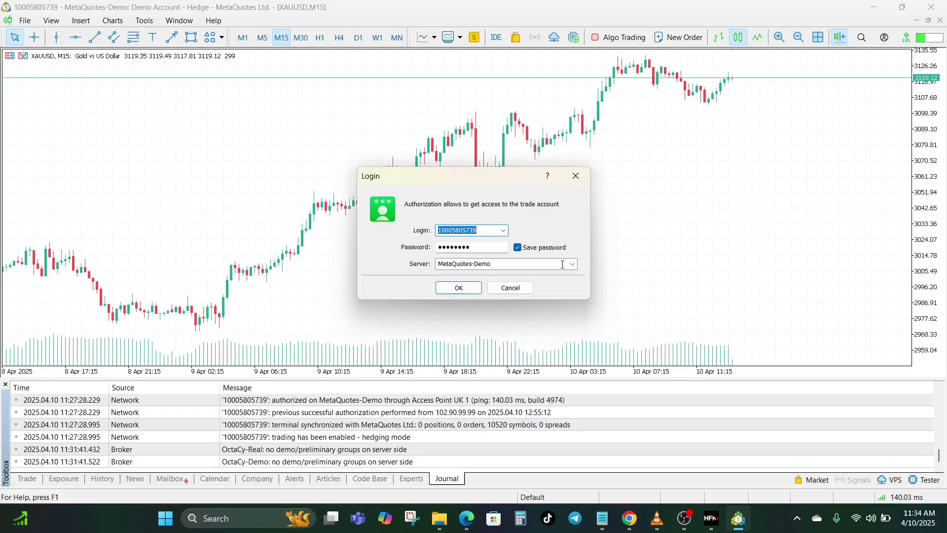
{"action": "left_click", "coordinate": [525, 252]}
{"action": "left_click", "coordinate": [526, 253]}
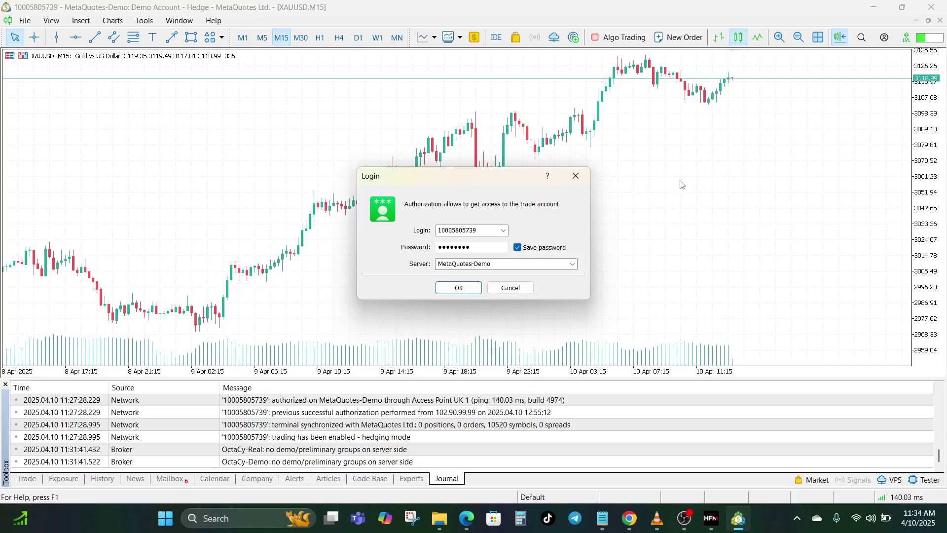
{"action": "left_click", "coordinate": [576, 176]}
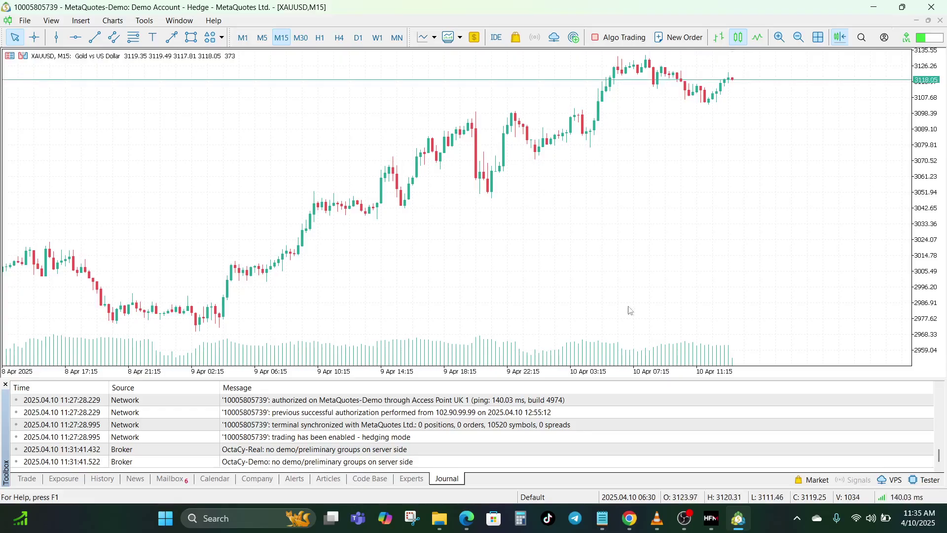
{"action": "left_click", "coordinate": [795, 528]}
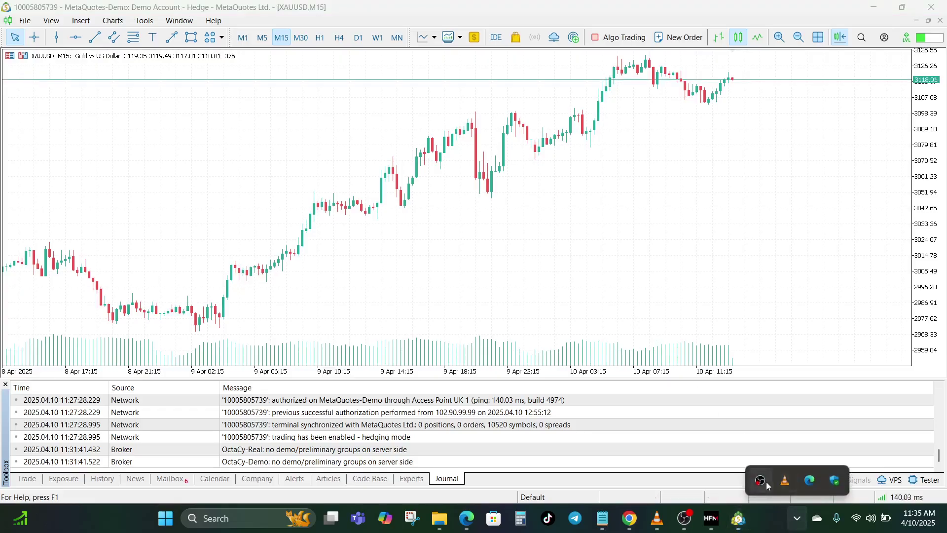